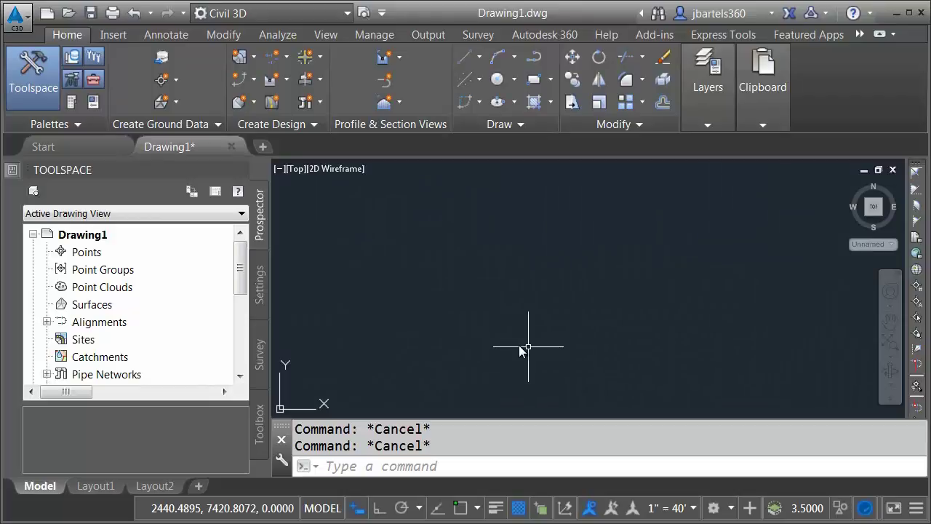
Step: Import the bridge file 900710_B1090930d1_2D.dgn into Drawing1 with the Standard layer mapping
click(17, 22)
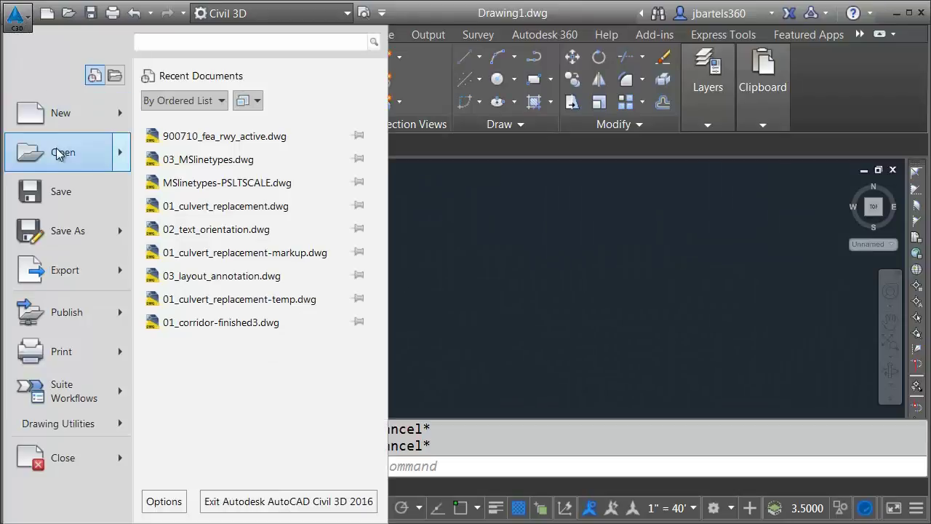
mouse_move(57, 149)
click(205, 293)
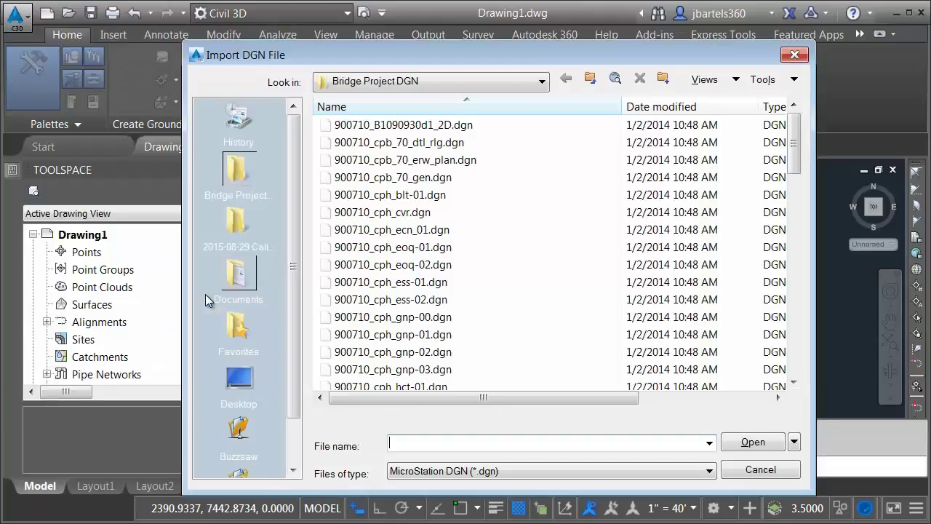
click(404, 125)
click(749, 442)
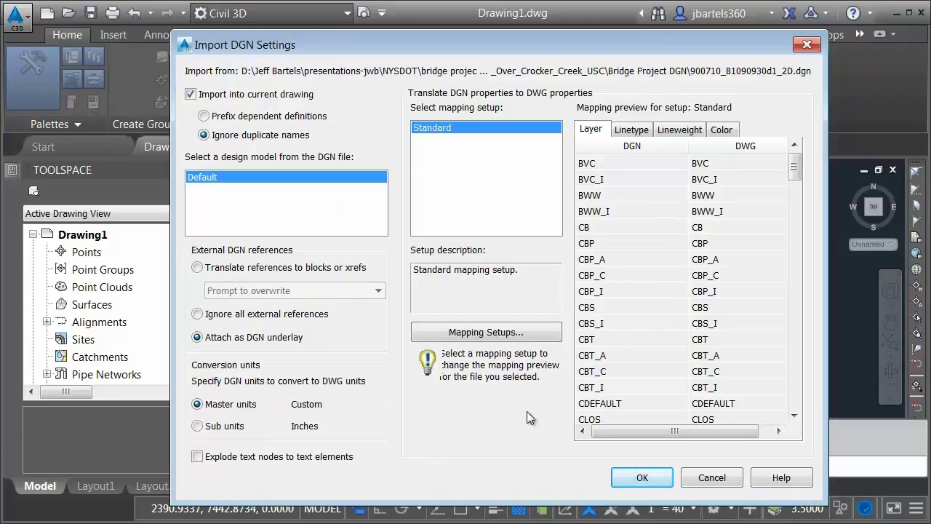
click(626, 477)
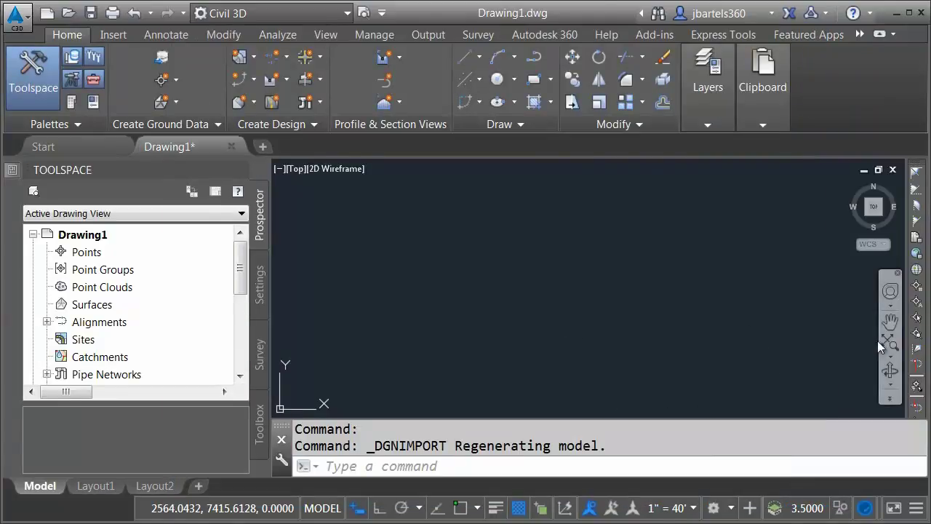
Step: Zoom to extents, regenerate all, and centre the imported bridge linework on the road corridor
middle_click(747, 336)
middle_click(747, 336)
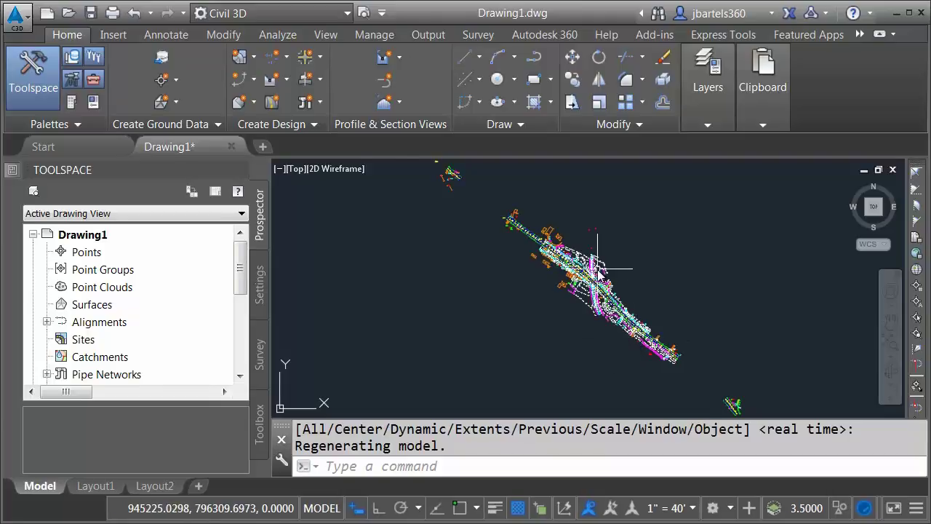
scroll(582, 329, up, 4)
middle_drag(582, 329, 517, 262)
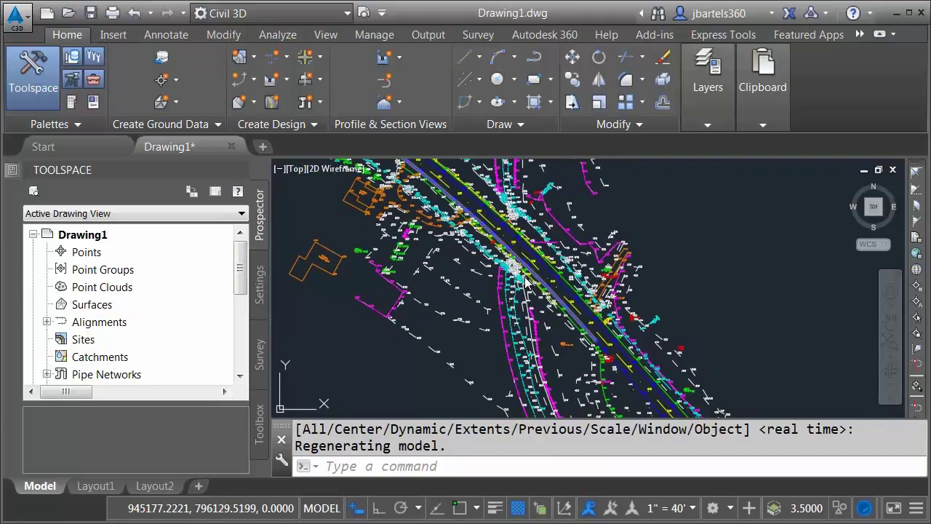
key(Return)
scroll(538, 283, up, 3)
scroll(556, 284, down, 5)
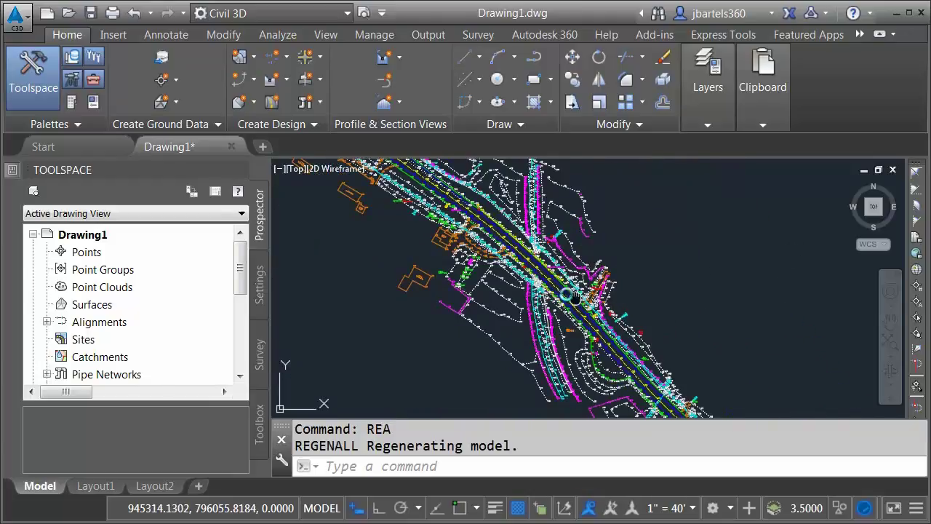
middle_drag(588, 306, 530, 278)
Step: Open the External References palette with XREF and start attaching a DGN underlay
text(xr)
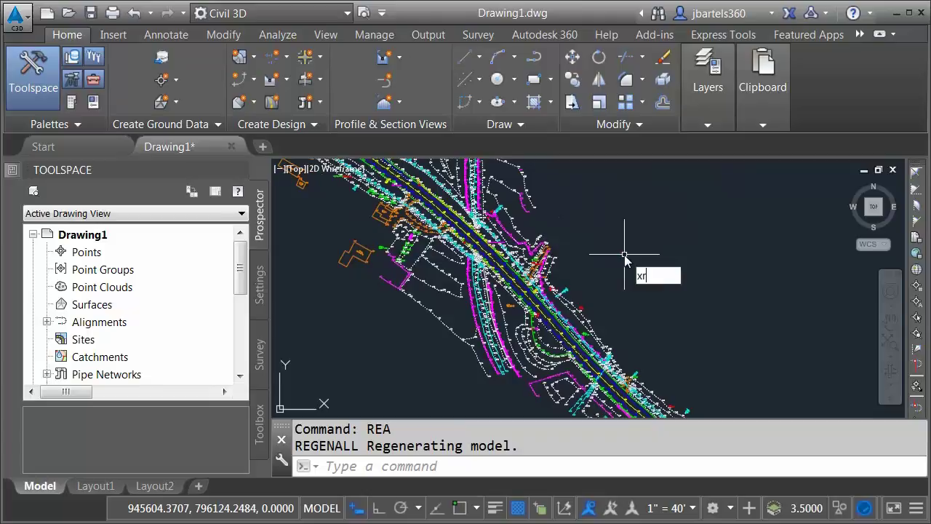
text(ef)
key(Return)
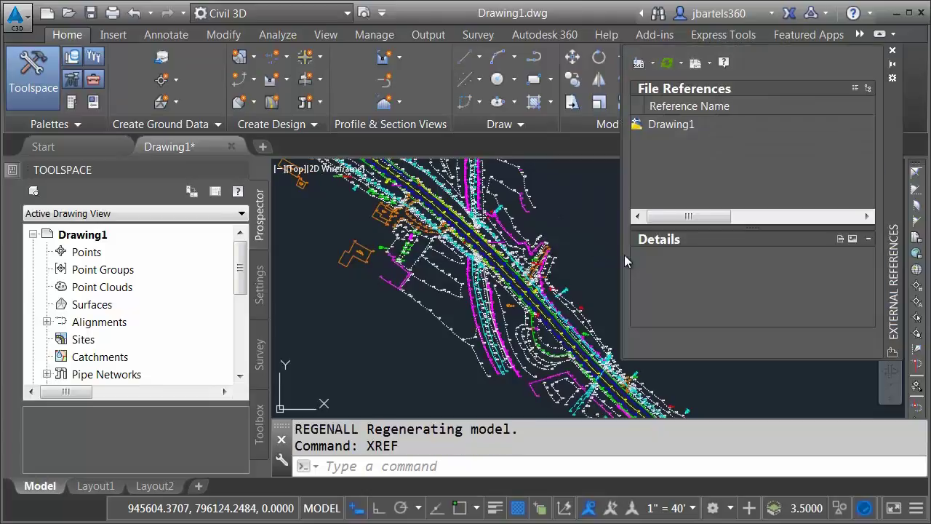
right_click(659, 141)
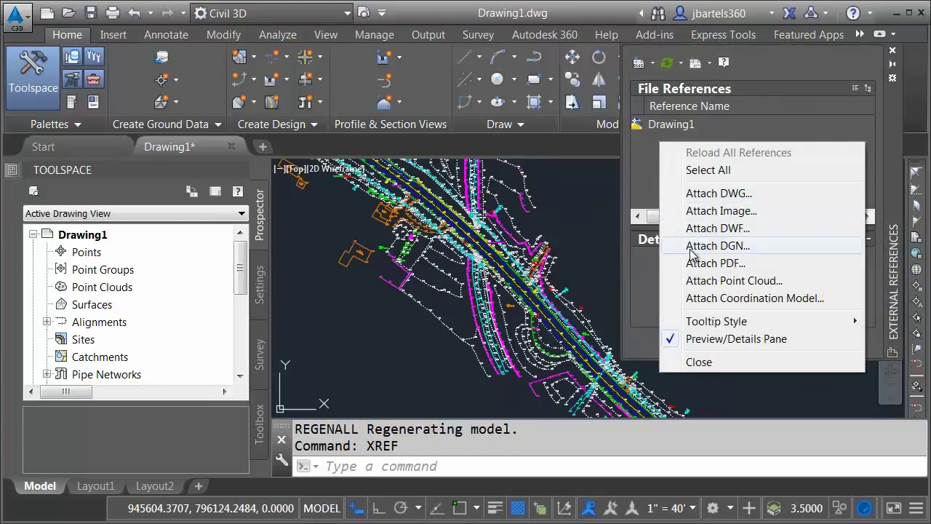
click(691, 249)
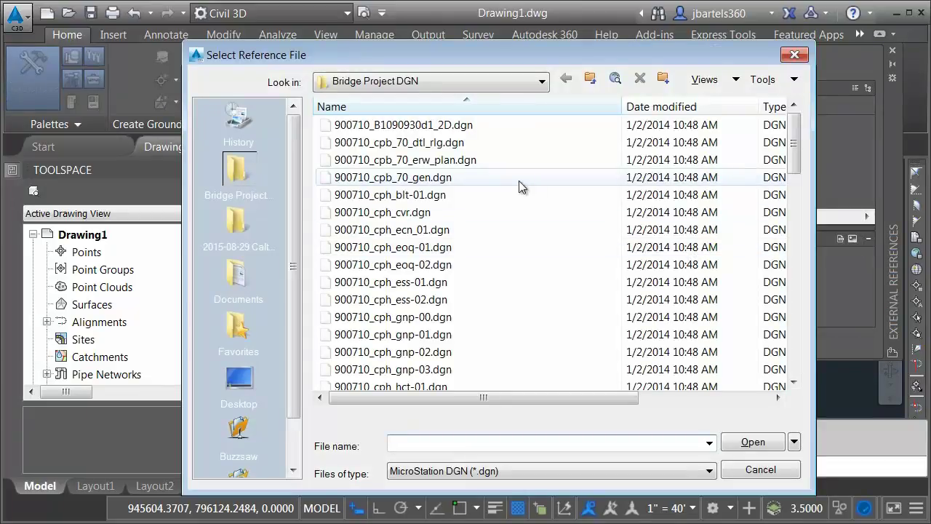
Step: Attach the DETAIL model of 900710_cpb_70_erw_plan.dgn at 0,0,0 with scale 1.0000
click(446, 160)
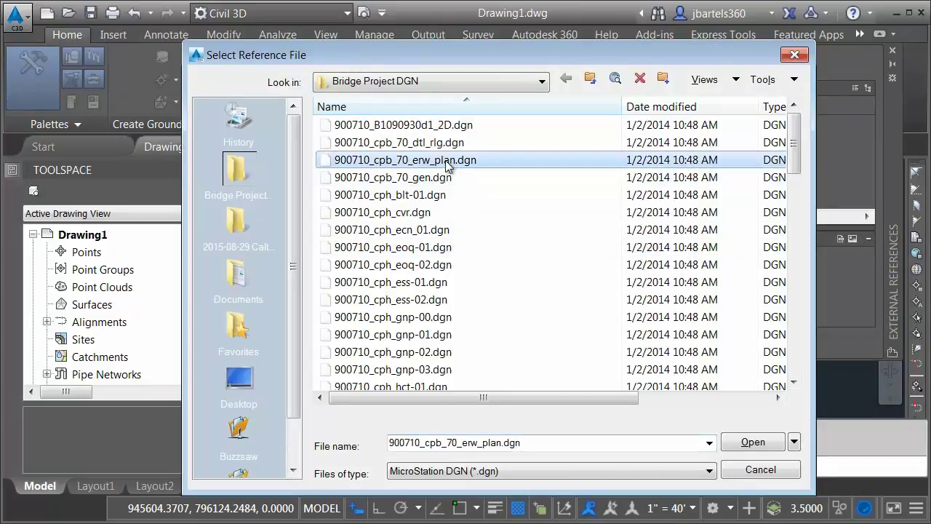
click(740, 443)
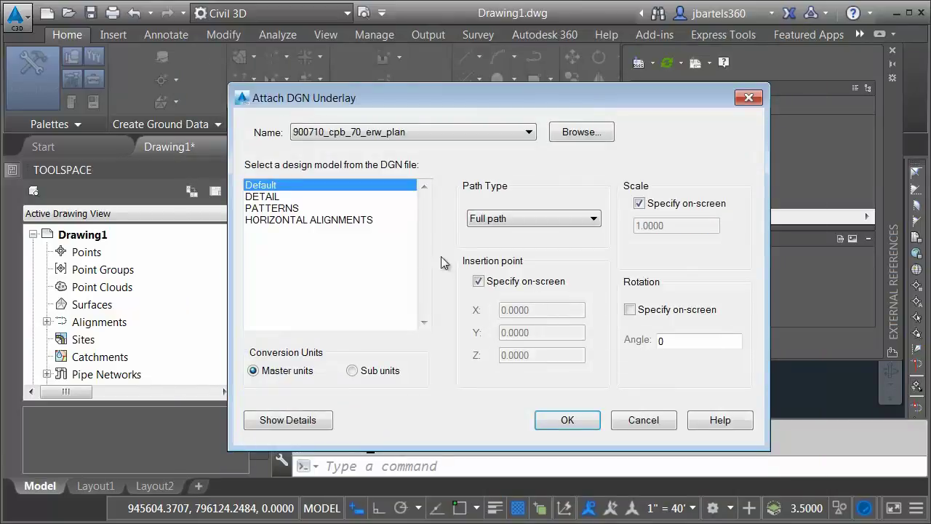
click(276, 198)
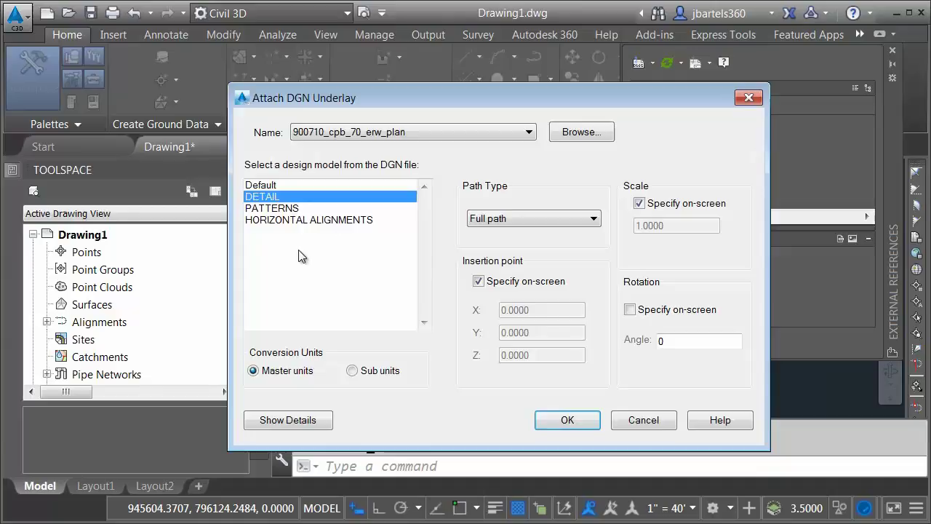
click(479, 281)
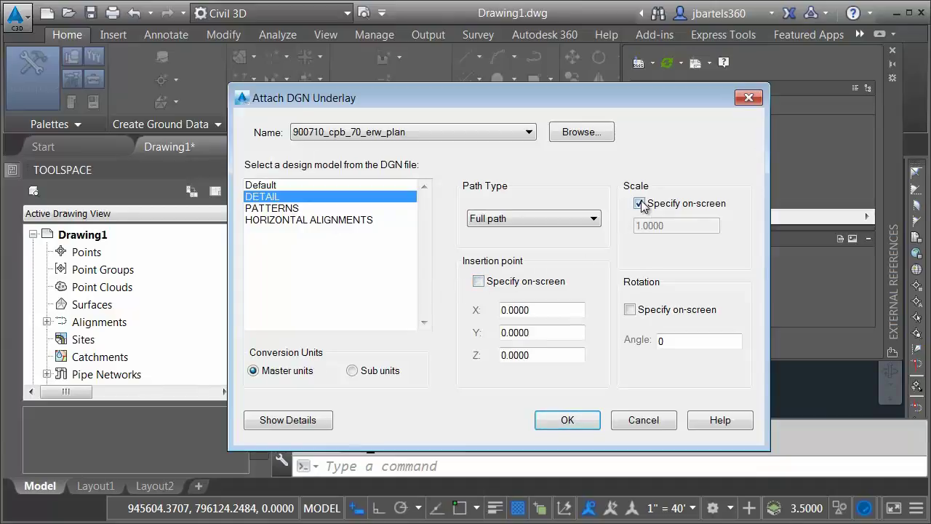
click(640, 204)
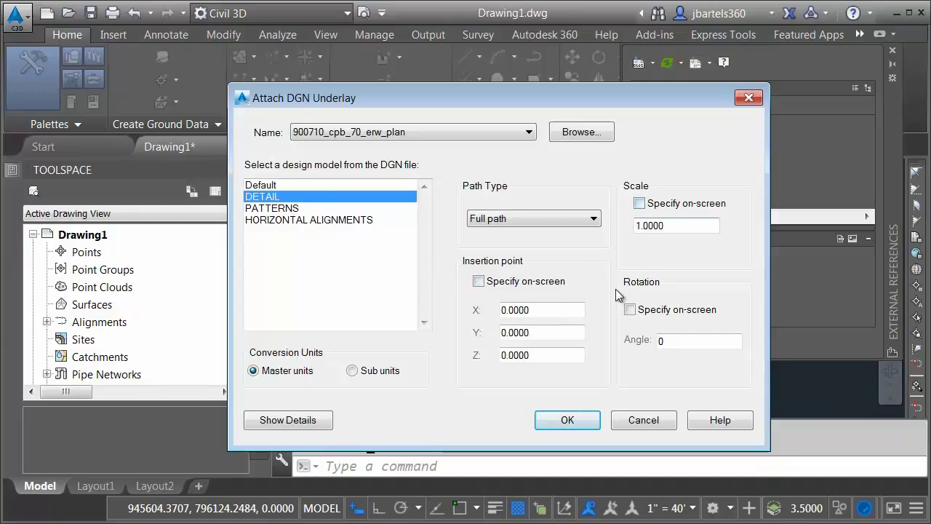
click(568, 421)
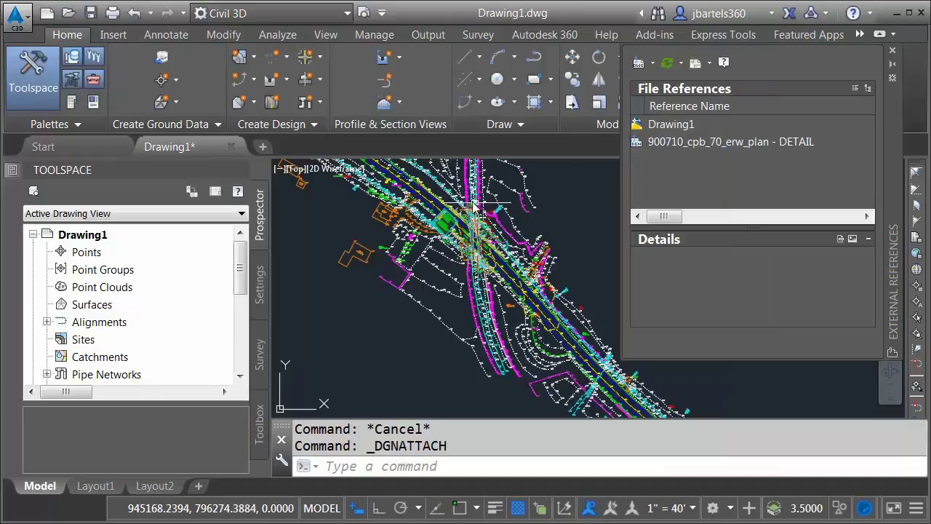
Step: Check the attached underlay's reference details, zoom the view, and close External References
scroll(473, 206, up, 3)
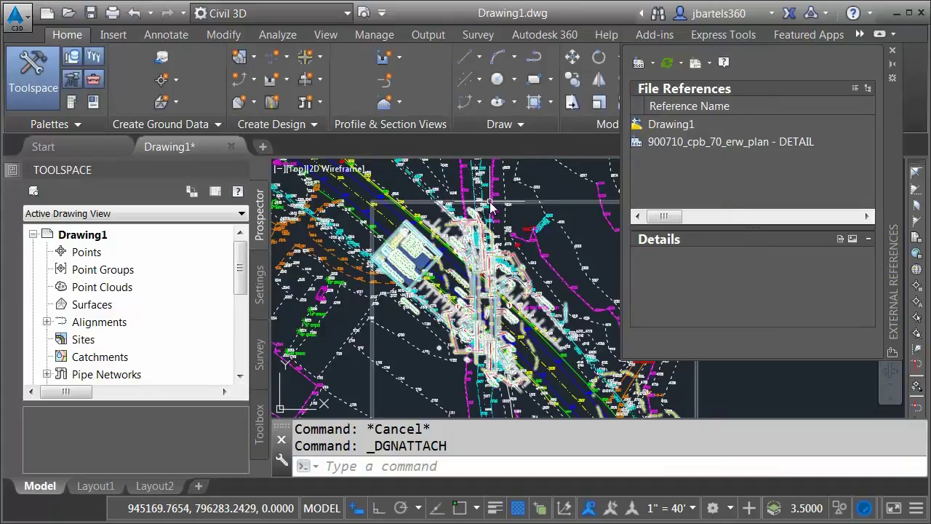
click(676, 141)
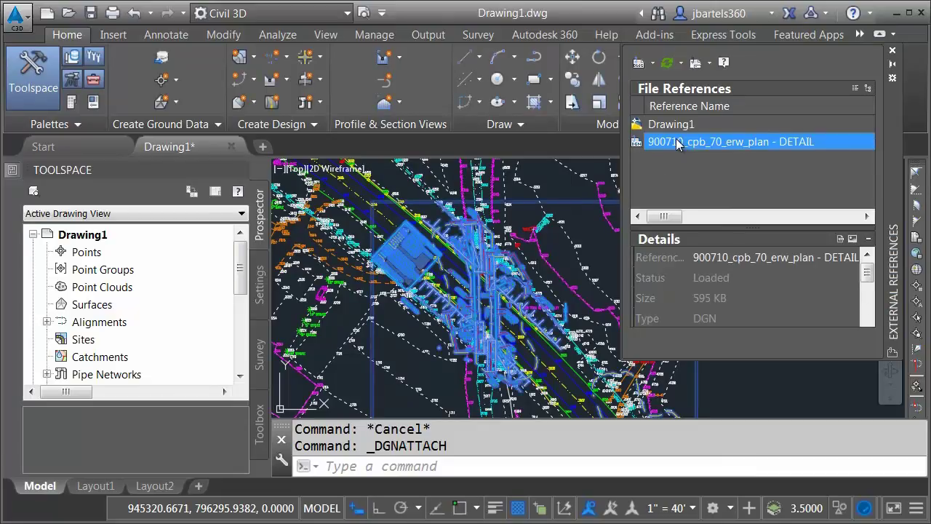
key(Escape)
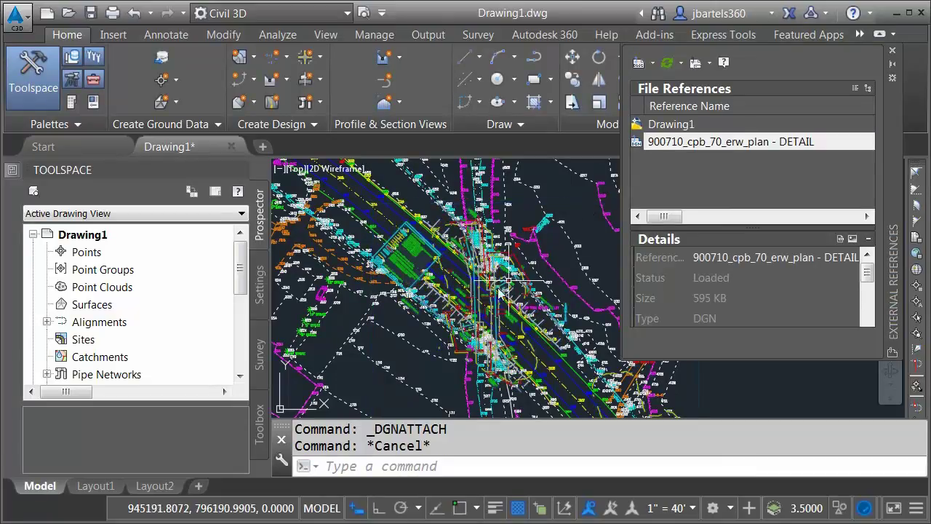
scroll(500, 291, up, 4)
scroll(476, 276, up, 3)
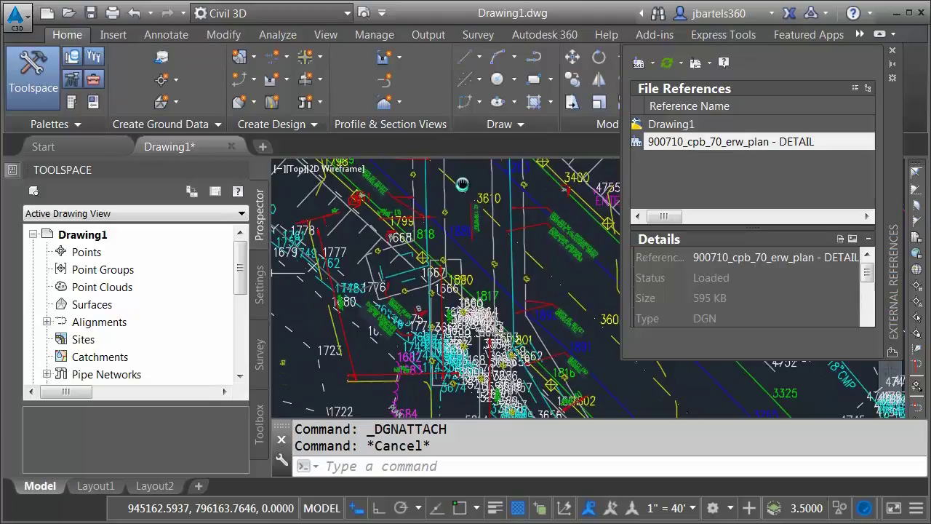
scroll(491, 328, down, 6)
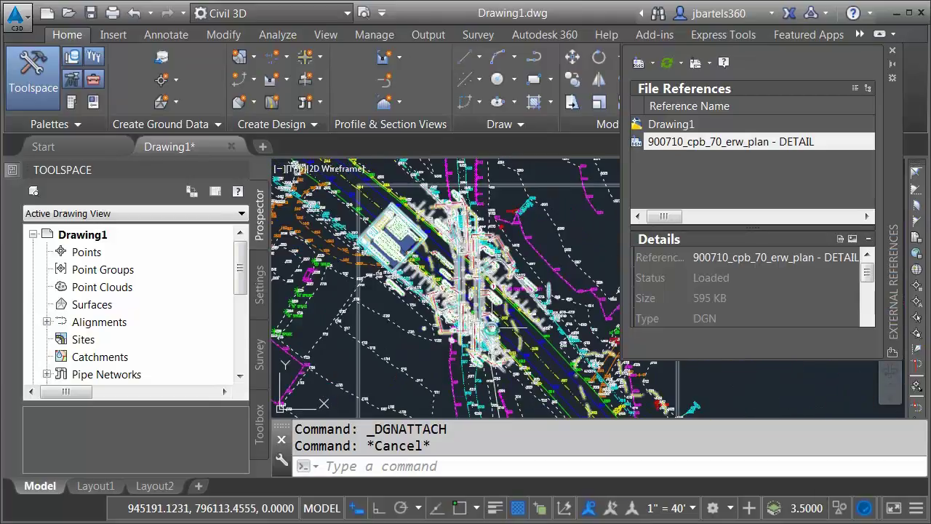
scroll(497, 309, up, 2)
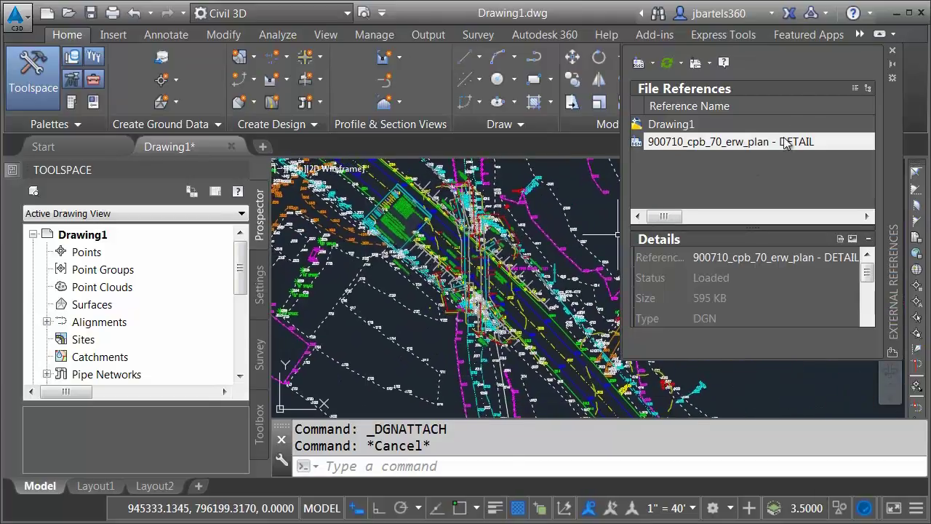
click(893, 53)
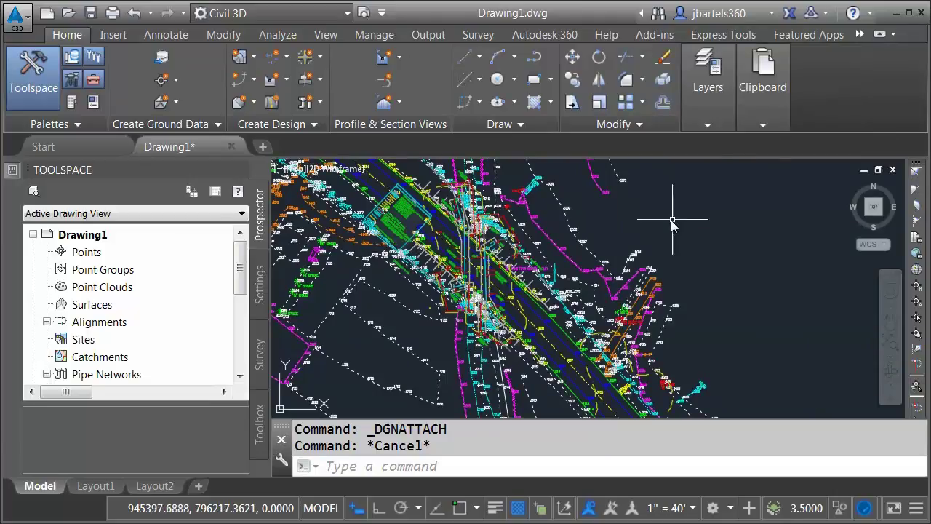
Step: Expand Civil 3D 2016 Productivity Pack 1 in the Toolspace Toolbox and widen the panel
click(260, 416)
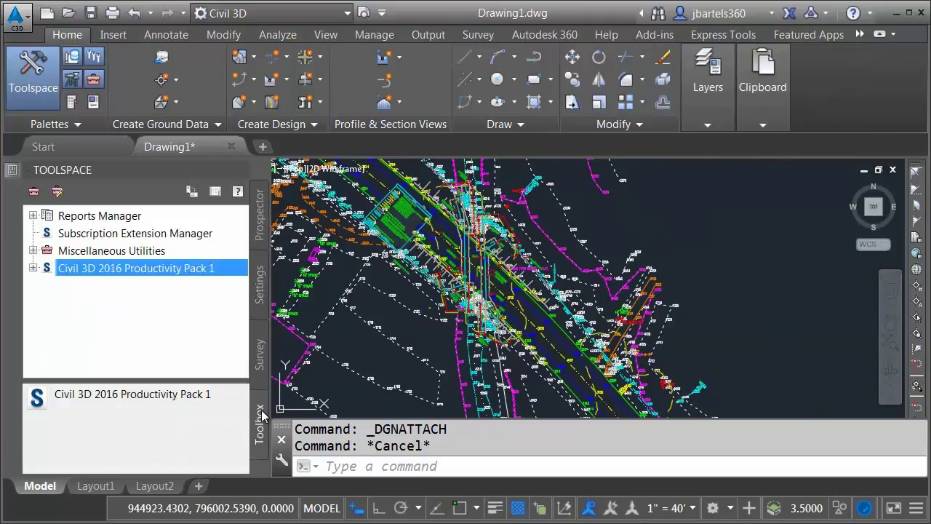
click(33, 269)
drag(244, 282, 320, 281)
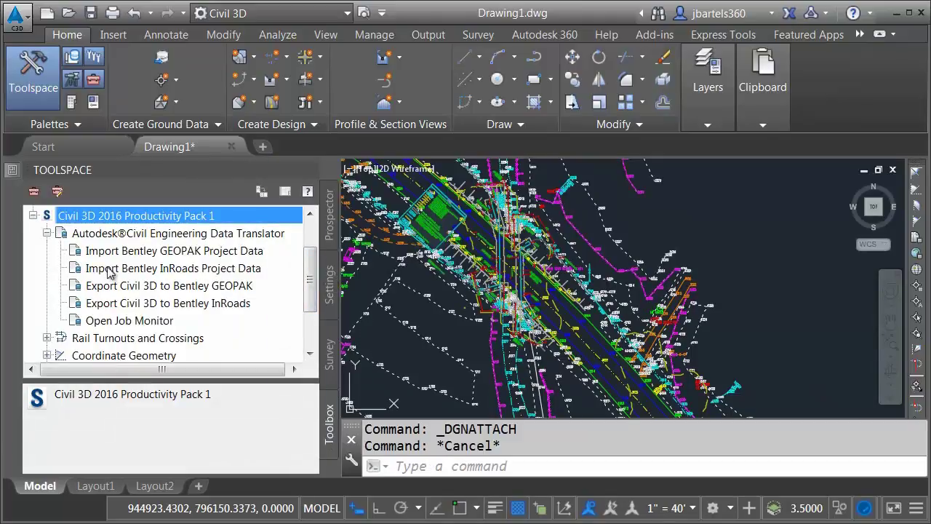
Step: Convert 900710_fea_rwy_active.alg via Import Bentley InRoads Project Data using Imperial units
double_click(92, 268)
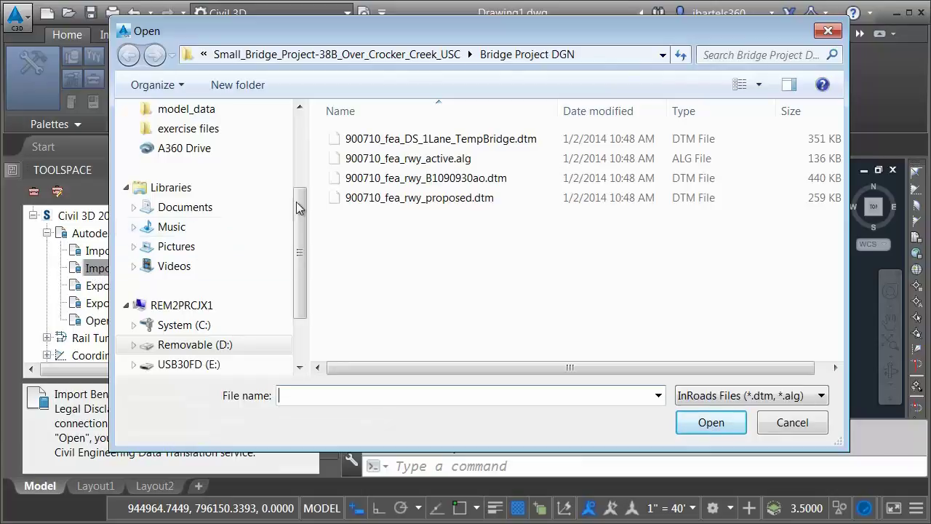
click(374, 162)
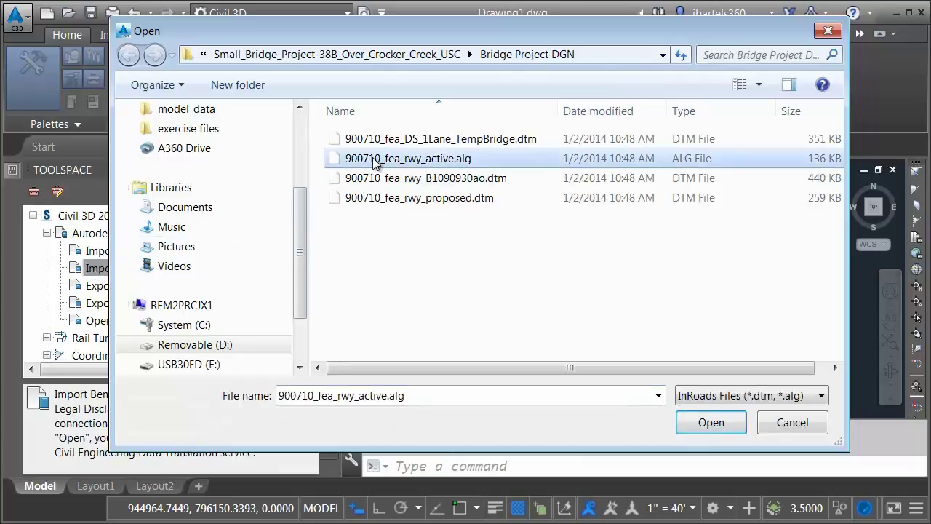
click(709, 423)
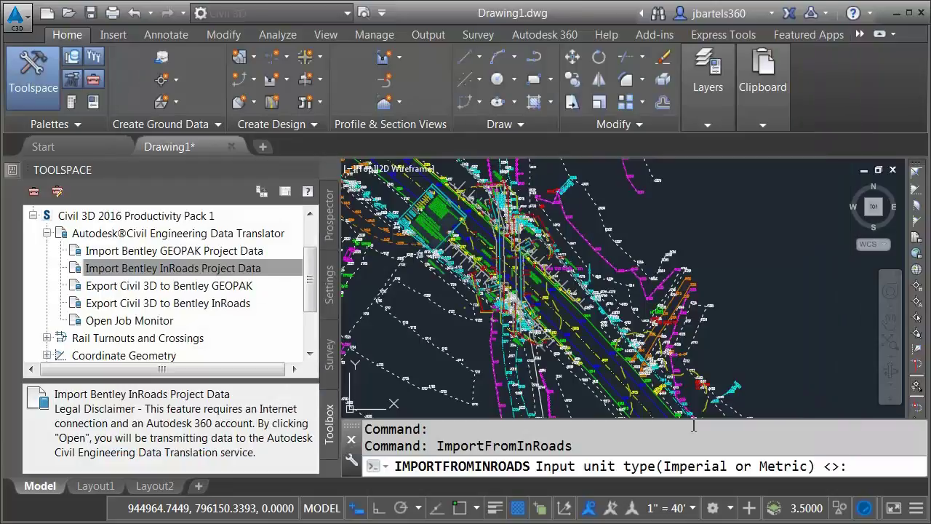
text(i)
key(Return)
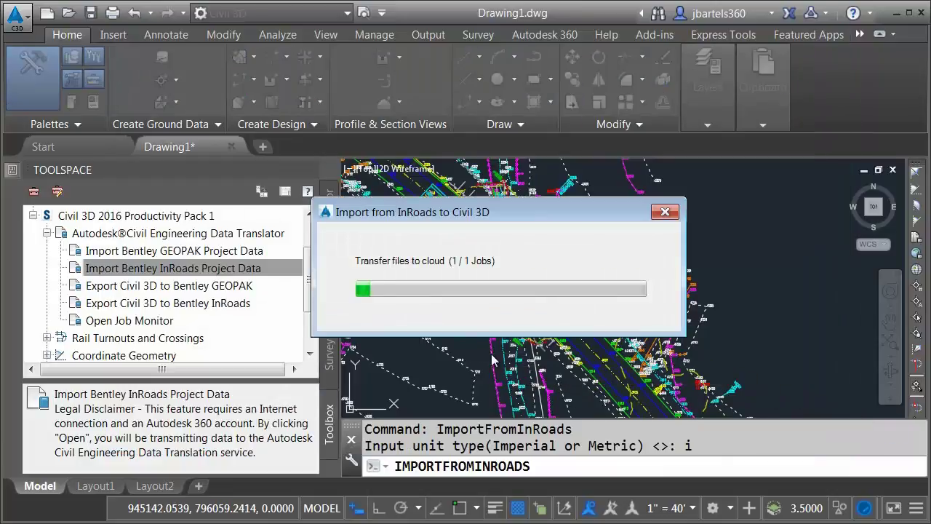
double_click(148, 321)
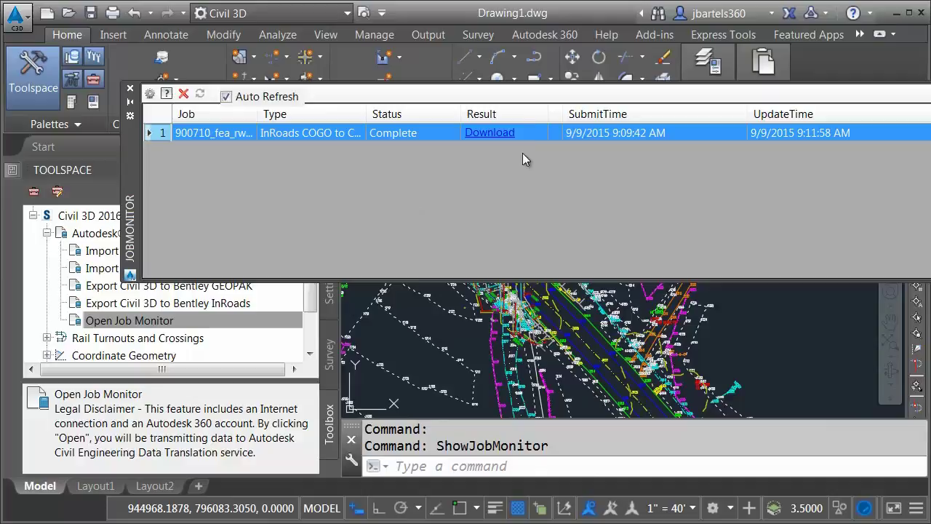
Step: Download the converted job results to the 2015-09-14 conversions folder and close the Job Monitor
click(489, 134)
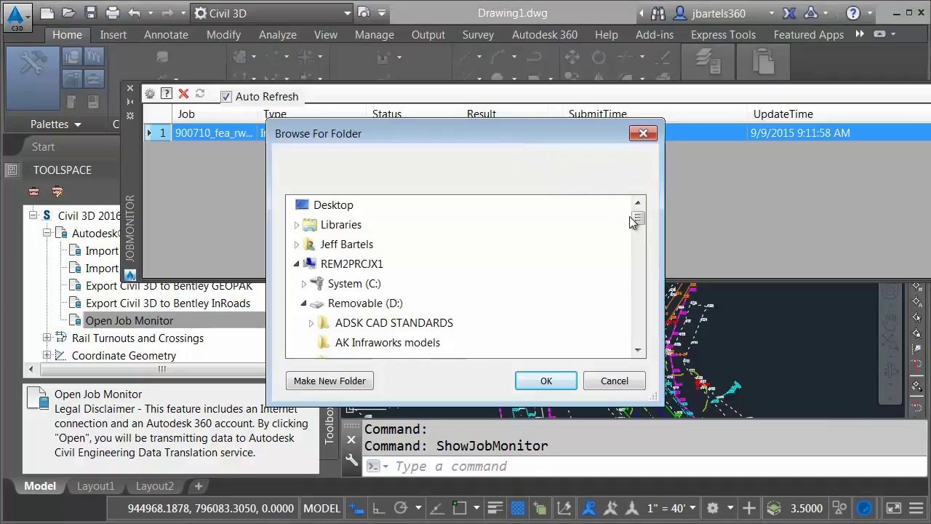
drag(633, 222, 639, 312)
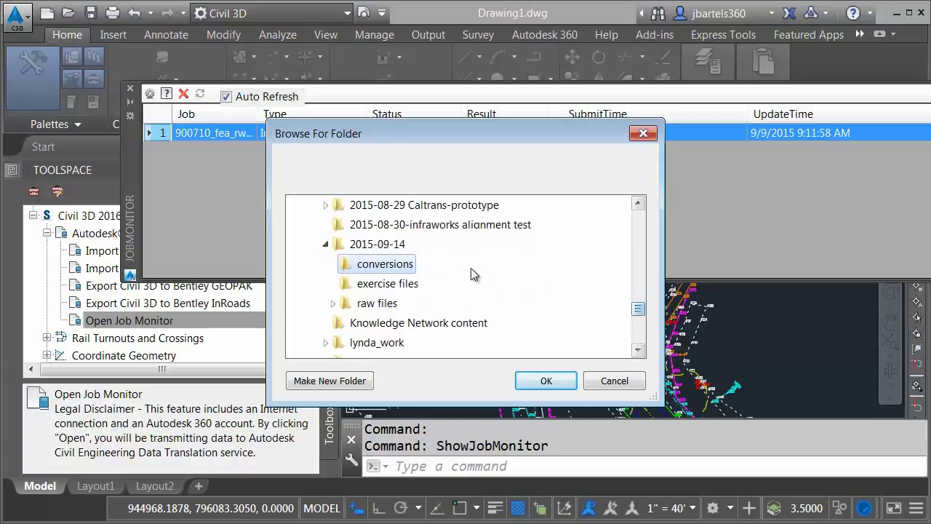
click(535, 380)
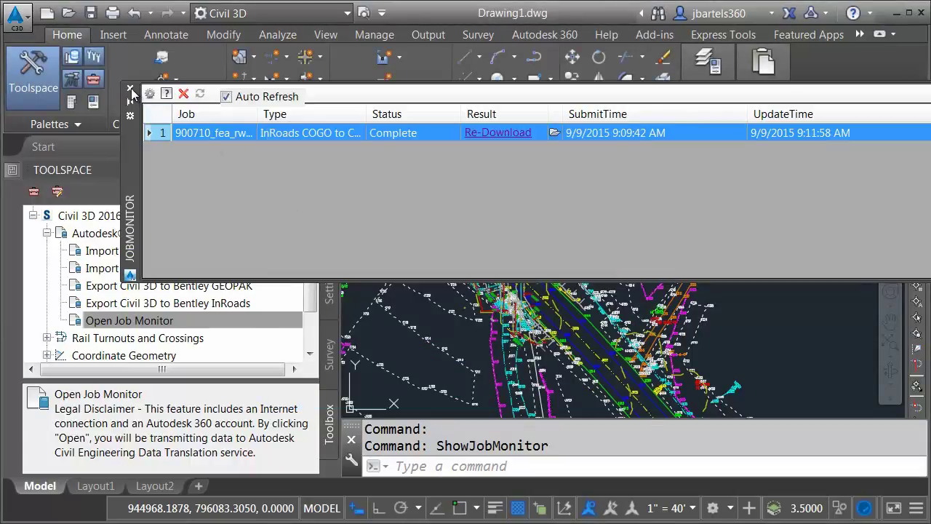
click(130, 89)
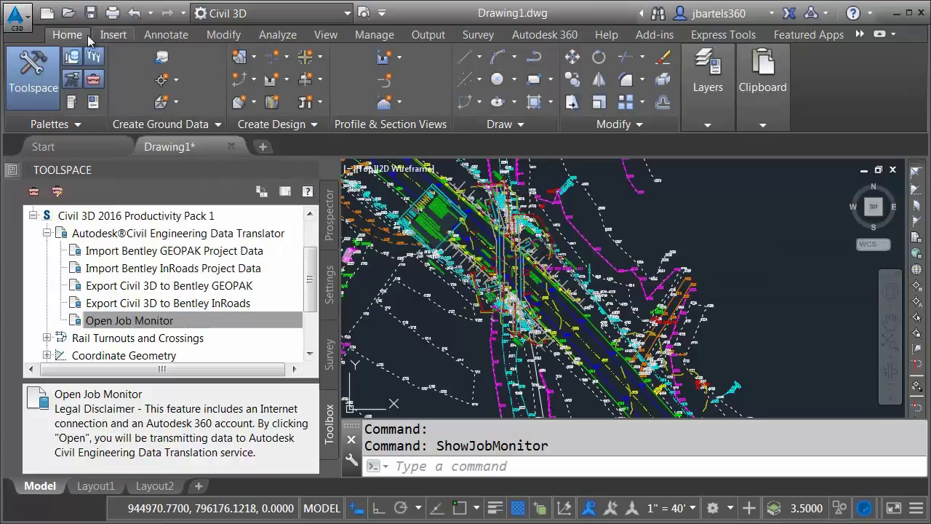
Step: Open the converted 900710_fea_rwy_active.dwg in a new tab and inspect its alignments
click(68, 14)
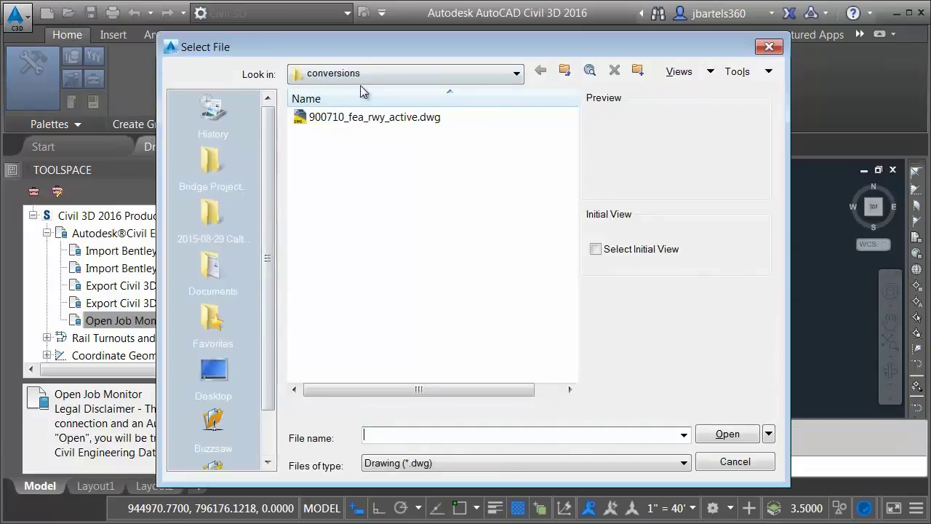
click(364, 118)
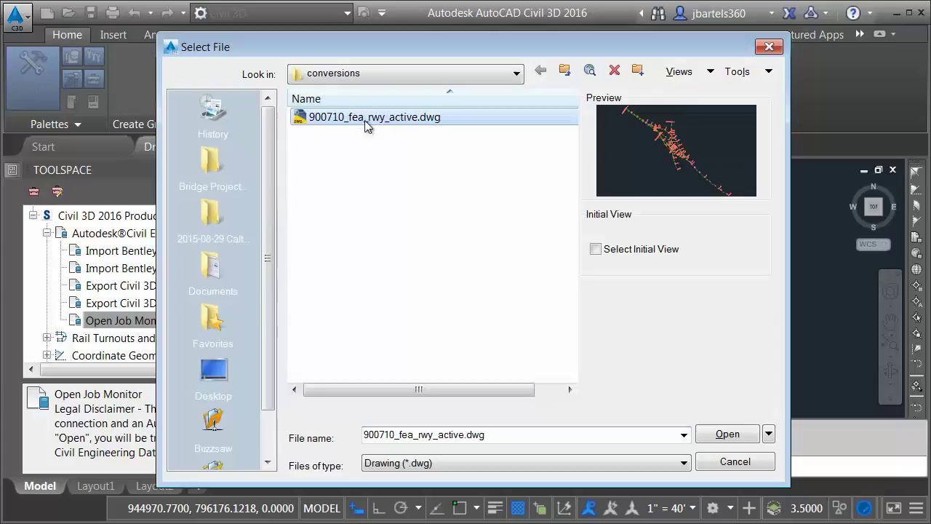
click(727, 434)
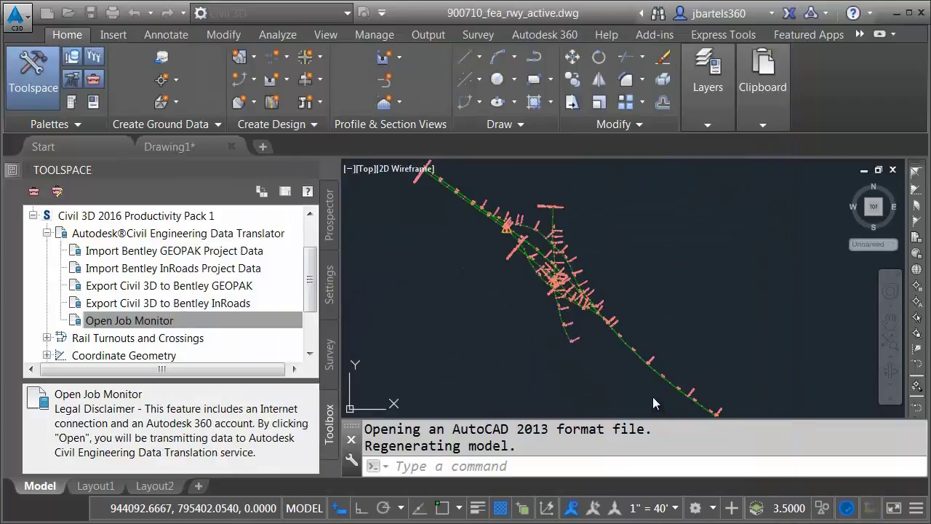
scroll(648, 277, up, 5)
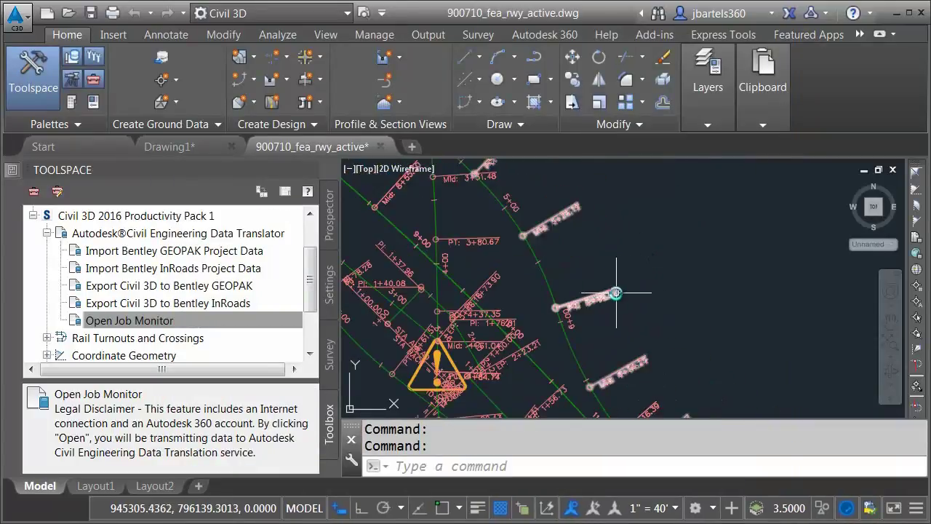
mouse_move(544, 277)
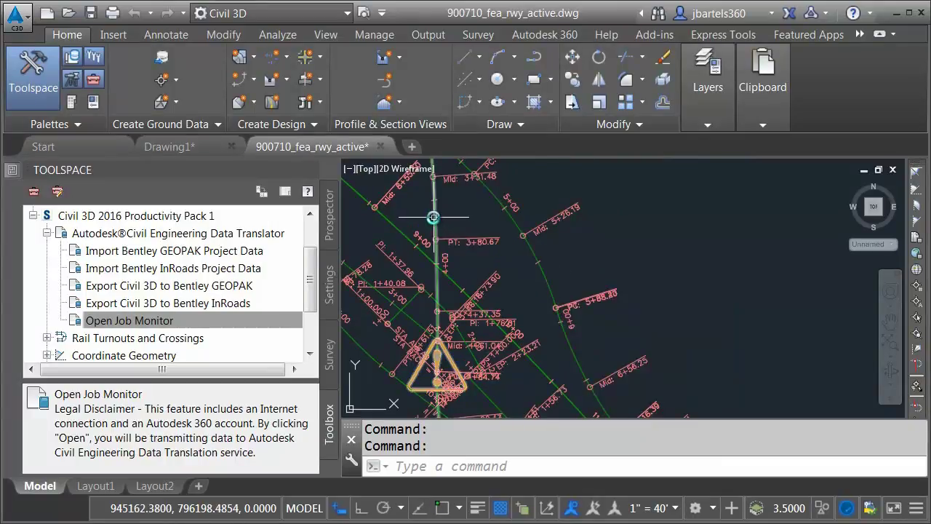
mouse_move(432, 217)
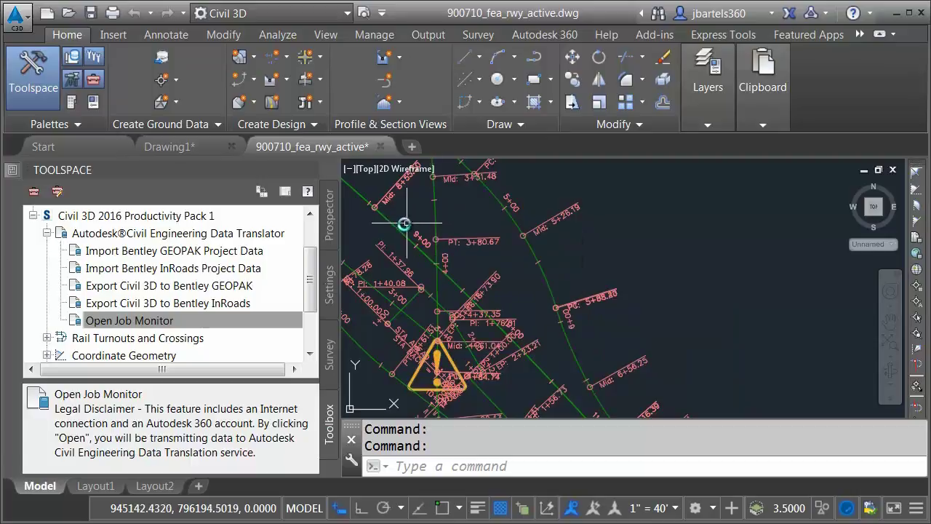
mouse_move(394, 225)
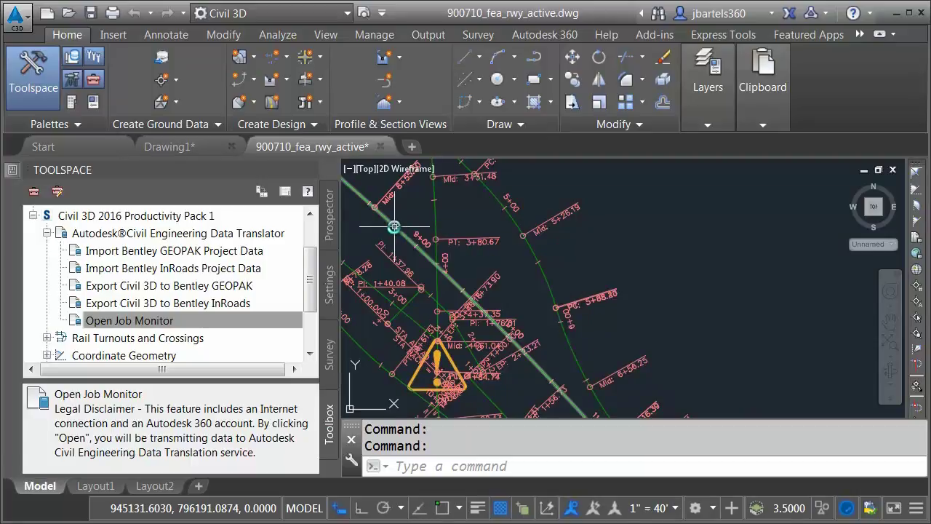
scroll(598, 270, down, 5)
scroll(598, 270, down, 4)
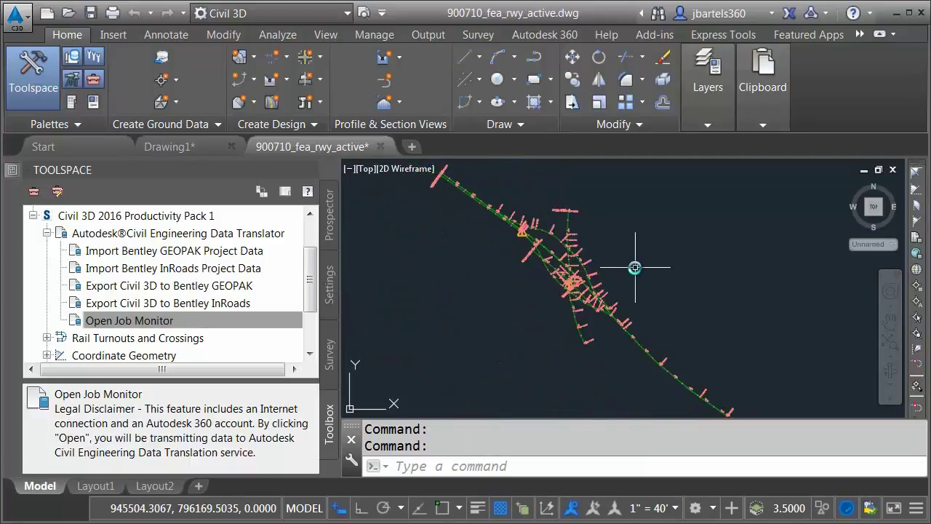
Step: Close 900710_fea_rwy_active.dwg without saving and reopen Drawing1's External References palette
click(382, 146)
click(536, 310)
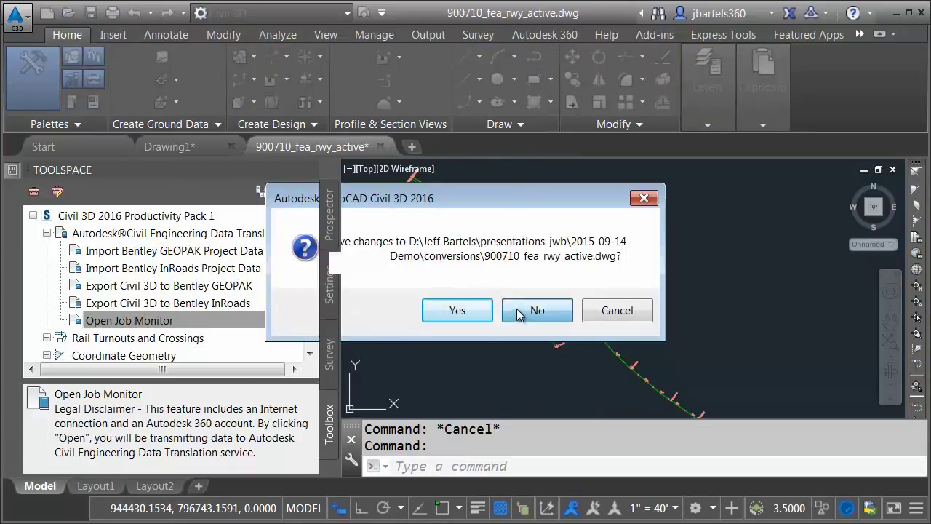
text(x)
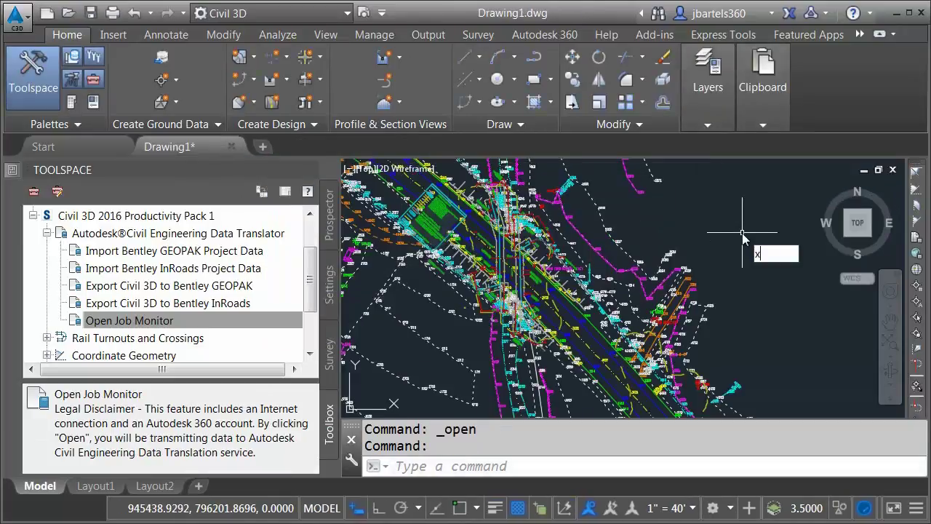
text(ref)
key(Return)
Step: Attach 900710_fea_rwy_active.dwg from the conversions folder as an Overlay xref
right_click(669, 175)
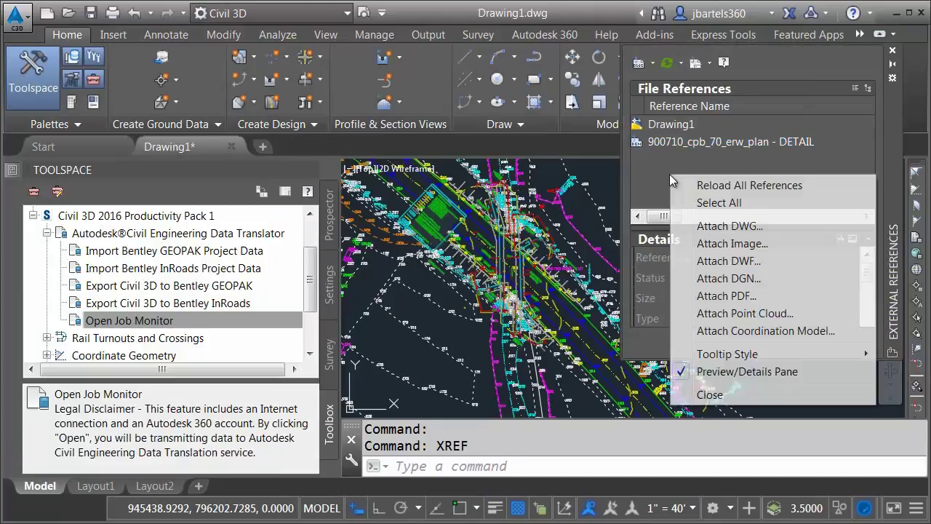
click(730, 226)
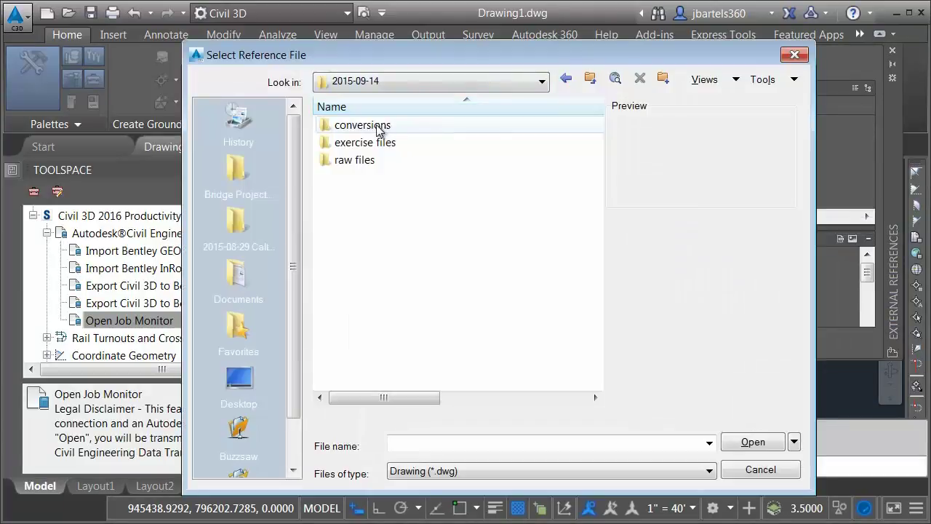
click(378, 129)
double_click(377, 130)
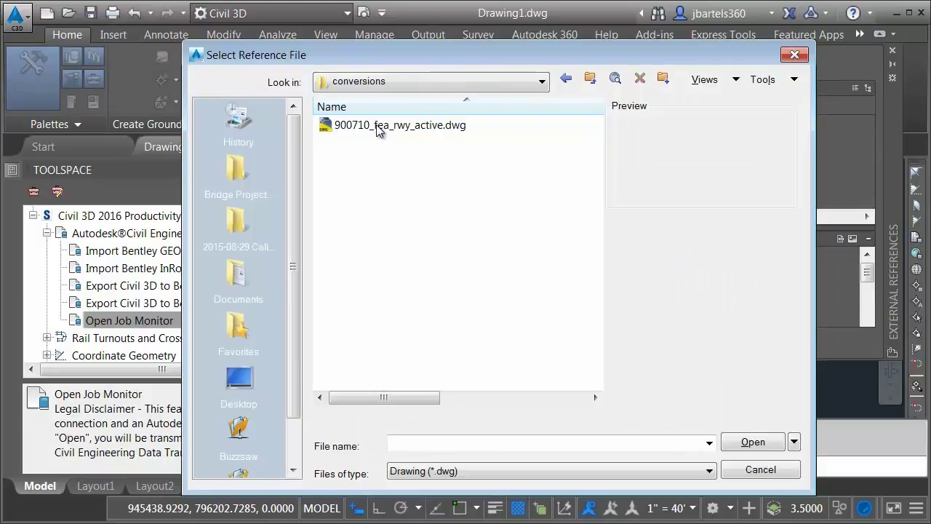
click(398, 126)
click(741, 442)
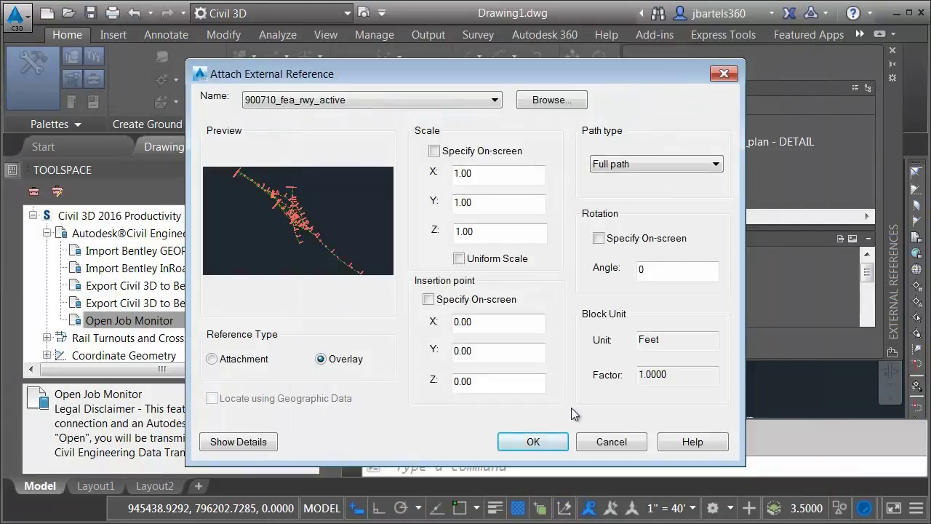
click(542, 444)
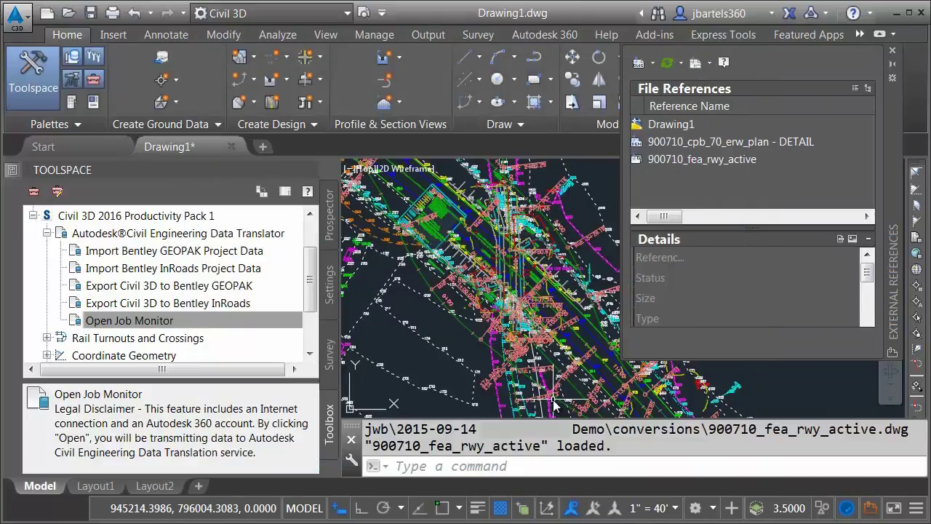
click(690, 161)
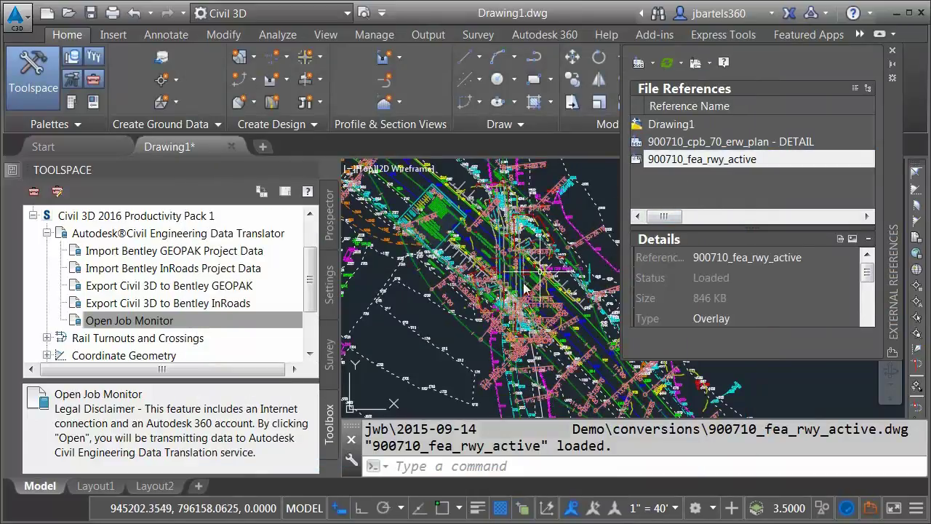
scroll(464, 331, up, 5)
click(464, 331)
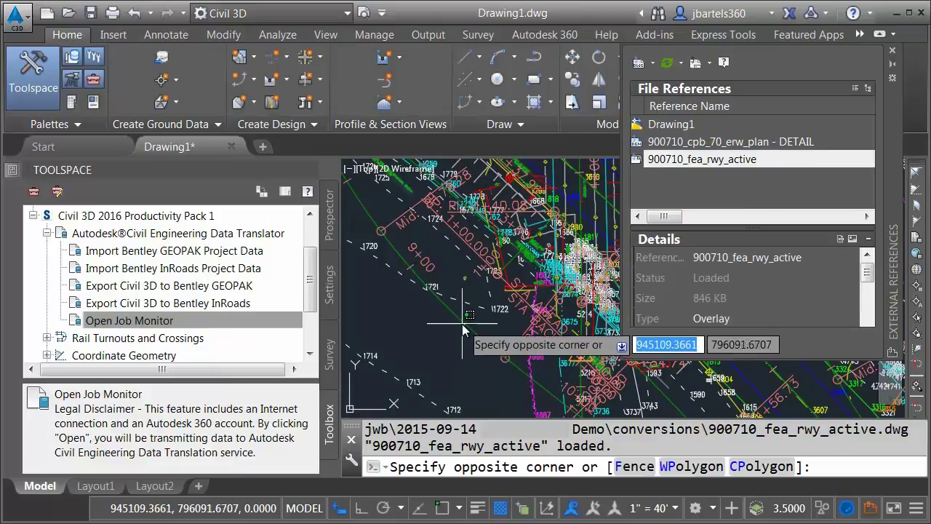
click(481, 329)
mouse_move(481, 328)
middle_down()
mouse_move(444, 313)
mouse_move(459, 303)
middle_up()
mouse_move(570, 322)
middle_down()
mouse_move(475, 307)
mouse_move(488, 331)
middle_up()
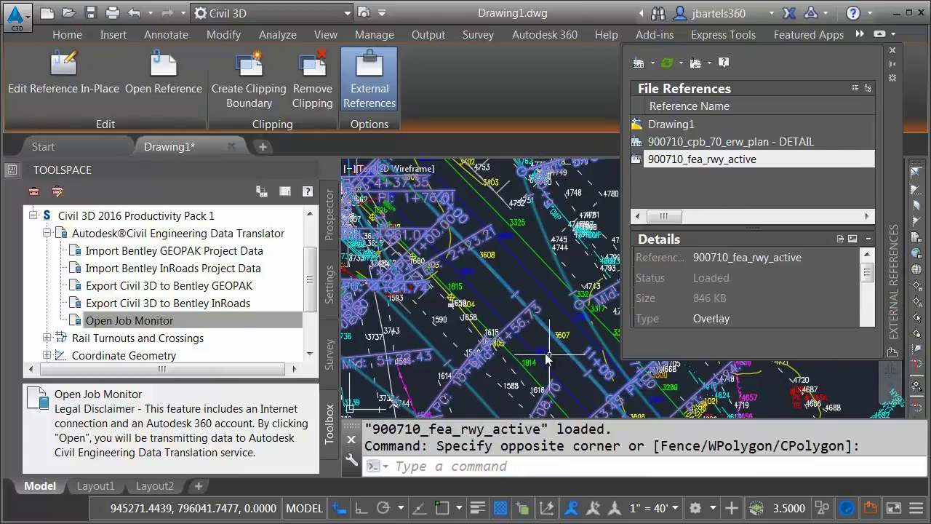
middle_drag(563, 367, 511, 321)
scroll(530, 356, up, 6)
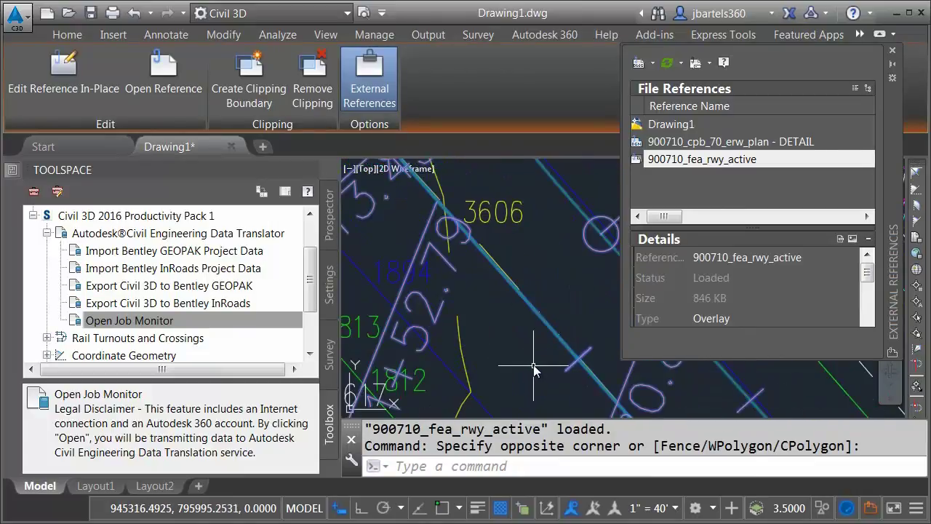
scroll(533, 367, down, 6)
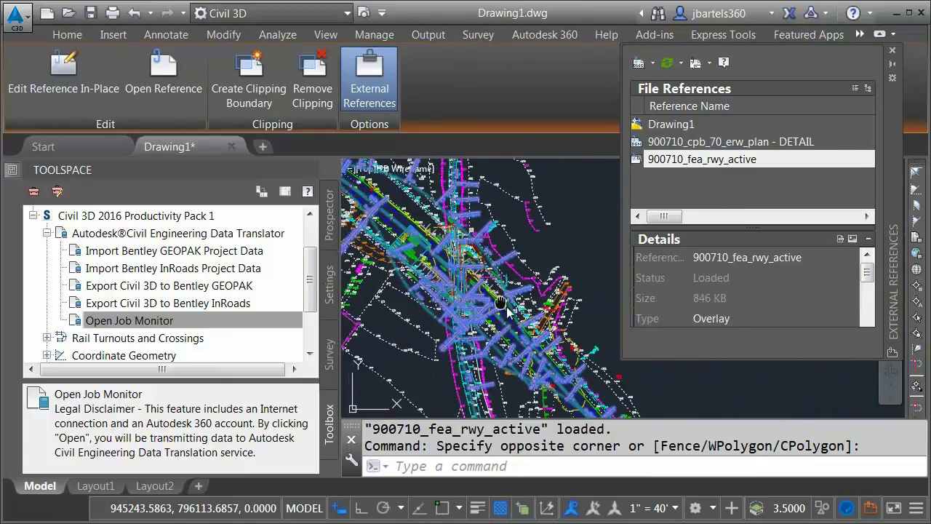
key(Escape)
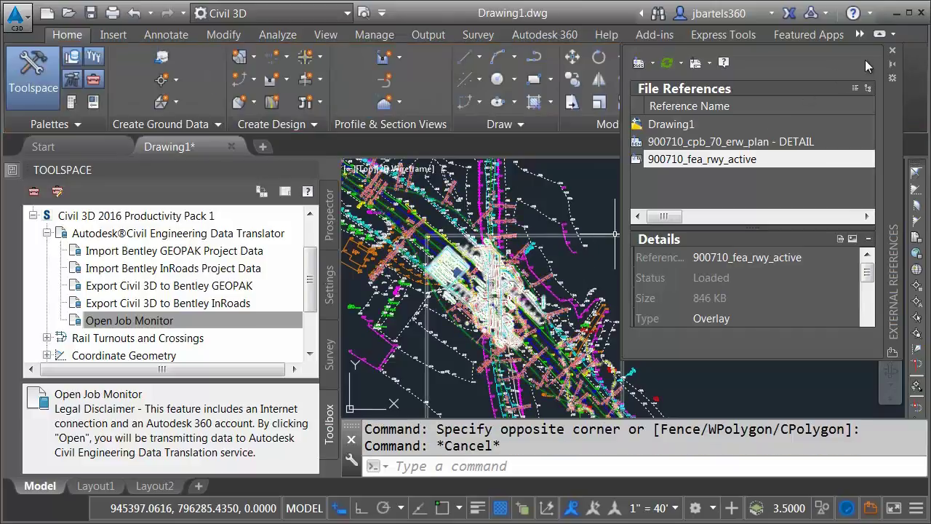
Step: Set Drawing1's coordinate system to NY83-CF, NAD83 New York Central Zone, US Foot
click(893, 52)
click(330, 283)
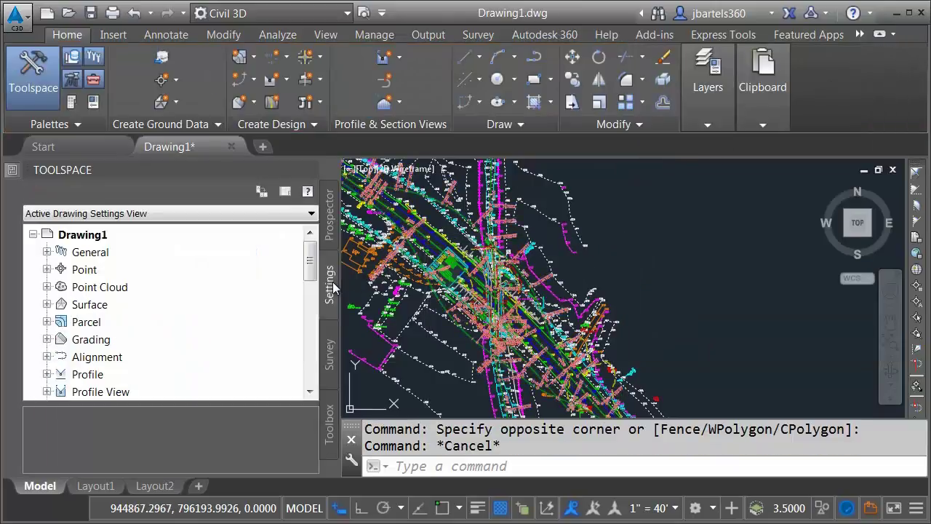
right_click(105, 234)
click(134, 242)
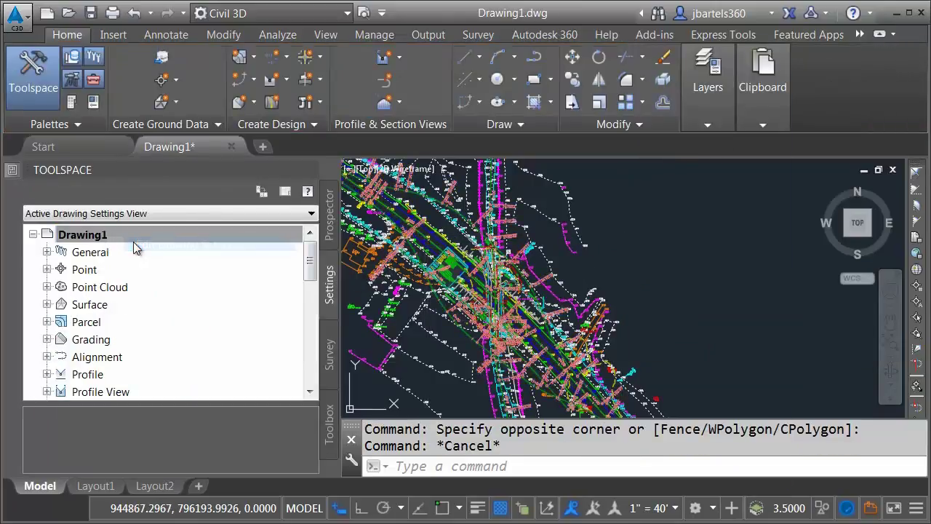
text(NY83-CF)
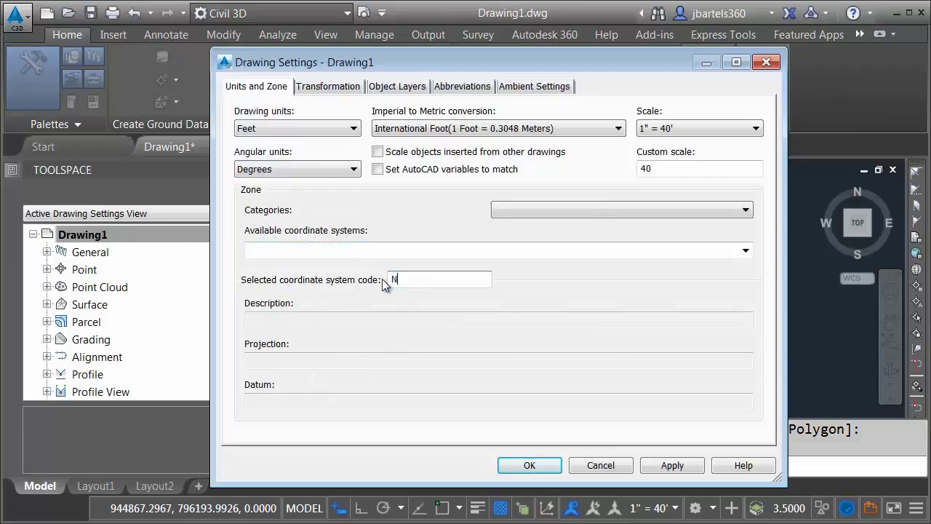
click(523, 464)
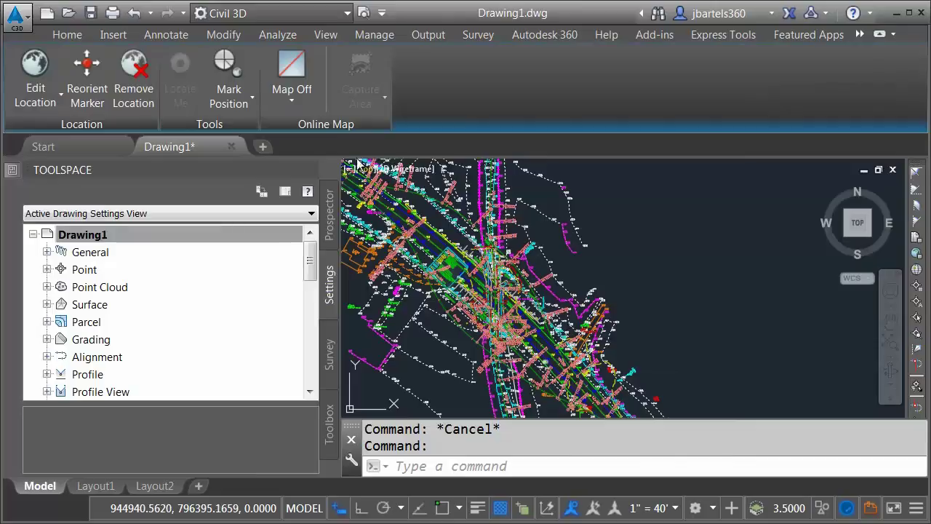
Step: Turn on the aerial online map from the Geolocation tab and zoom to the buildings
click(290, 101)
click(300, 128)
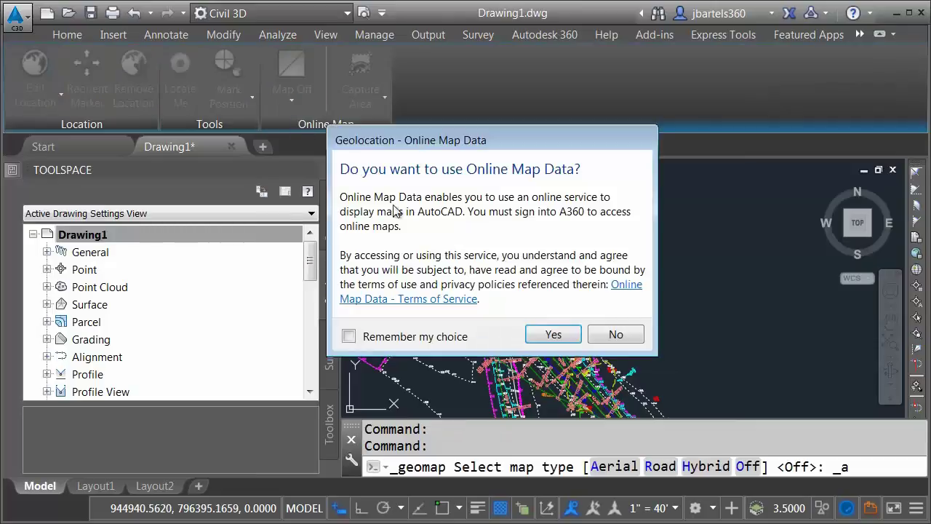
click(546, 334)
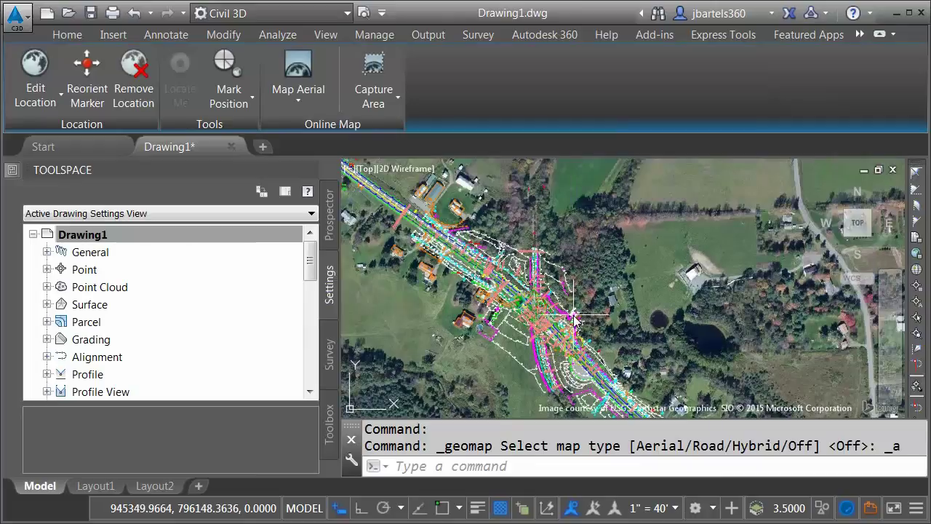
middle_drag(575, 320, 675, 338)
scroll(547, 212, up, 3)
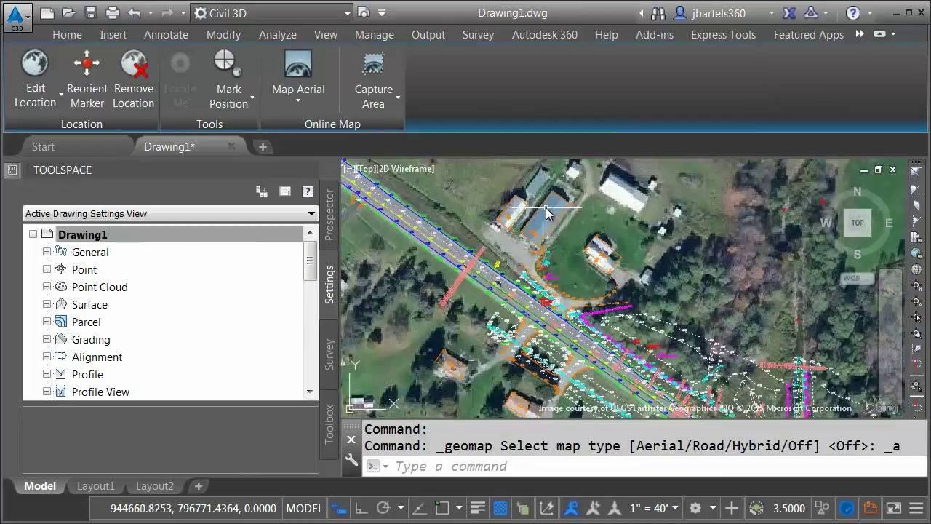
scroll(547, 212, up, 4)
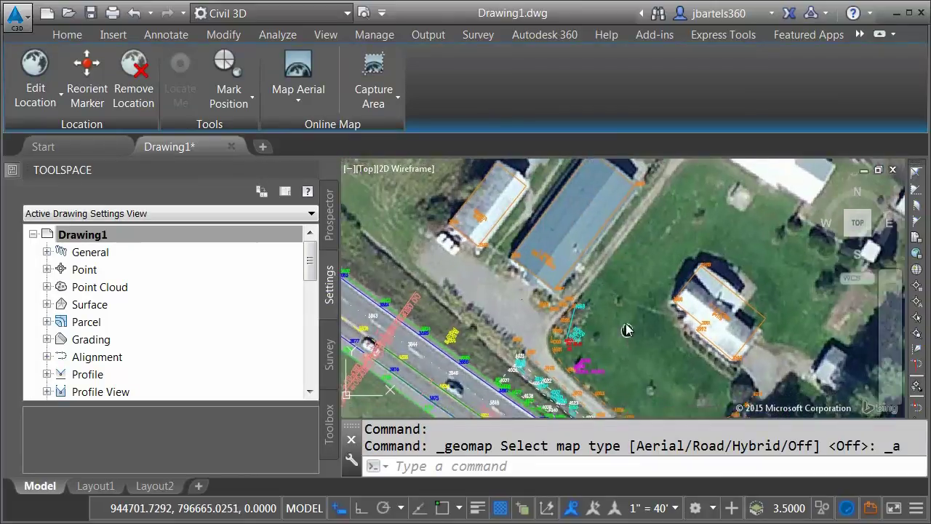